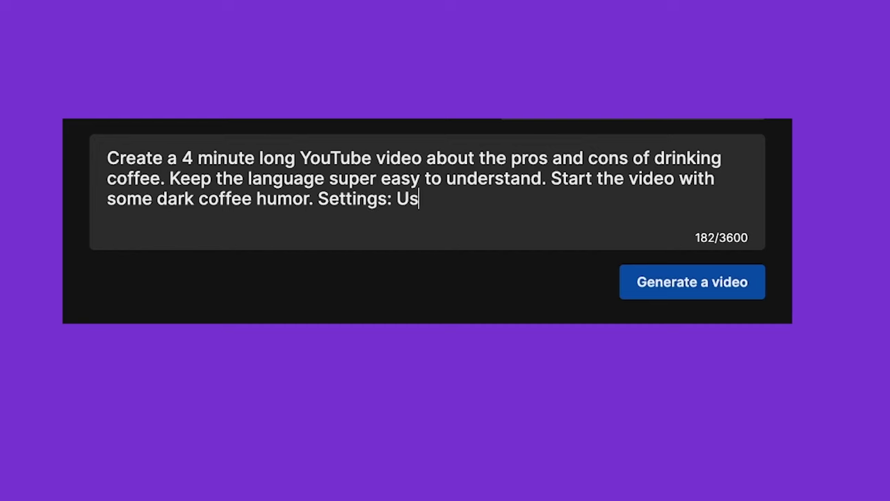
Step: Enter and submit a prompt for a thrilling water sport adventures video with locations and an old smoker's voice
{"action": "type", "text": "e an old mans voice that sounds like he smokes cig"}
{"action": "type", "text": "a y"}
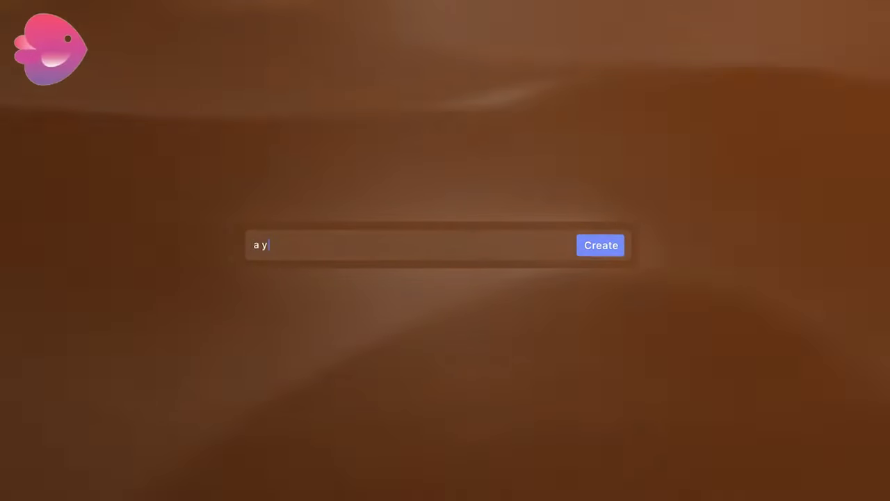
{"action": "type", "text": "outube video on thrilling water sport adventures with locations"}
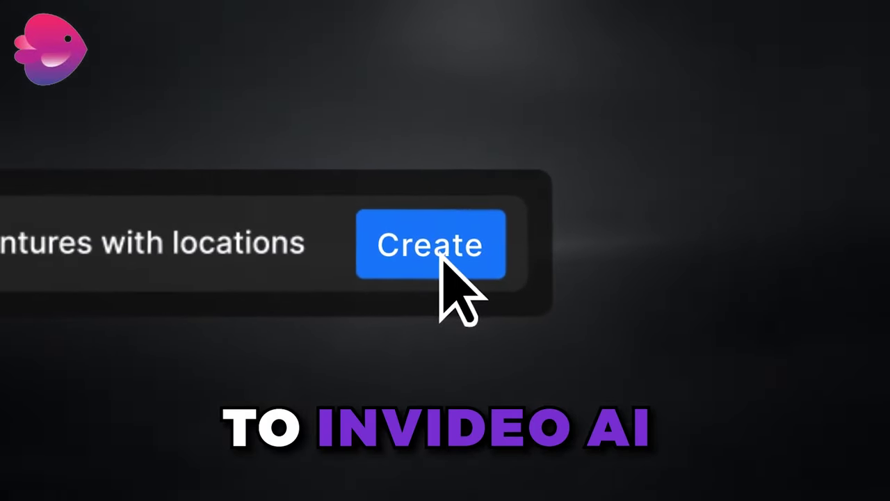
{"action": "left_click", "coordinate": [602, 248]}
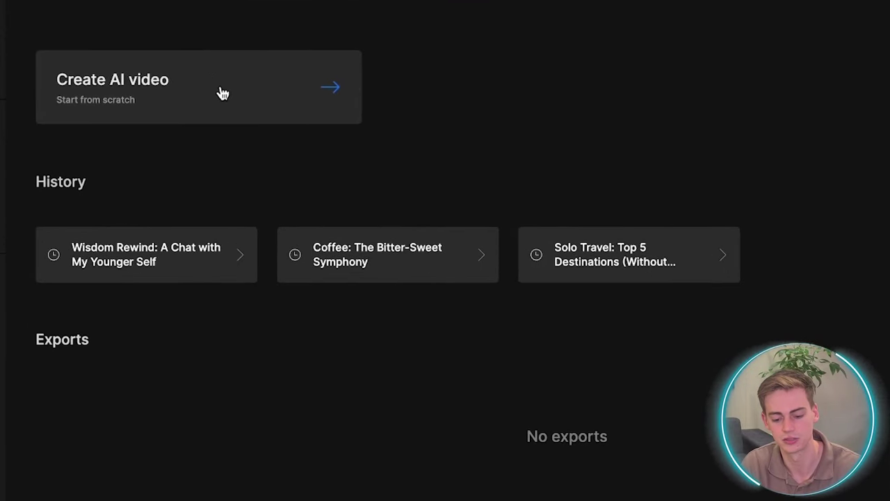
Step: Start a new AI video from scratch and bring up the video workflow choices
{"action": "left_click", "coordinate": [226, 92]}
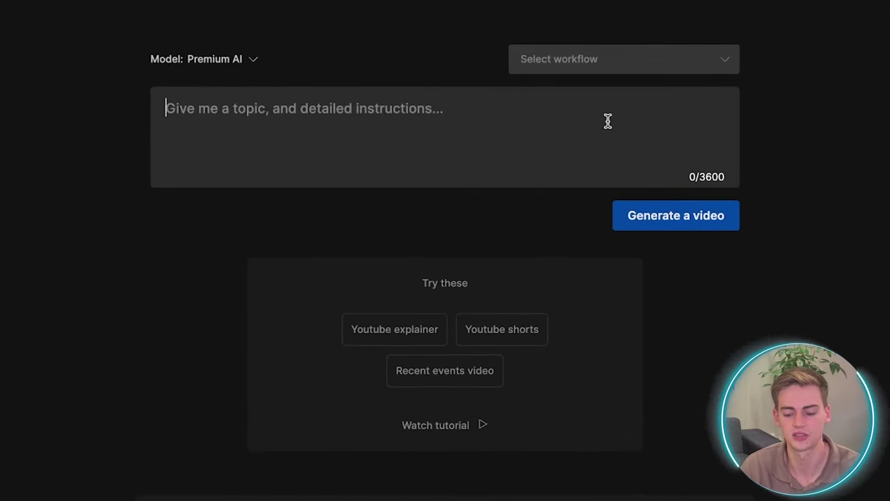
{"action": "left_click", "coordinate": [630, 60]}
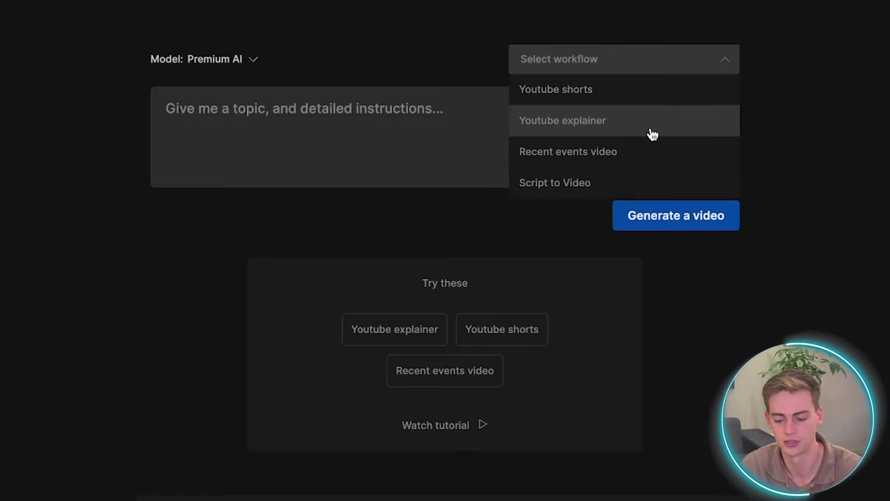
Step: Choose the Youtube explainer workflow, 2 minutes, with the topic '5 productivity hacks for work' and simple-language directions
{"action": "left_click", "coordinate": [577, 130]}
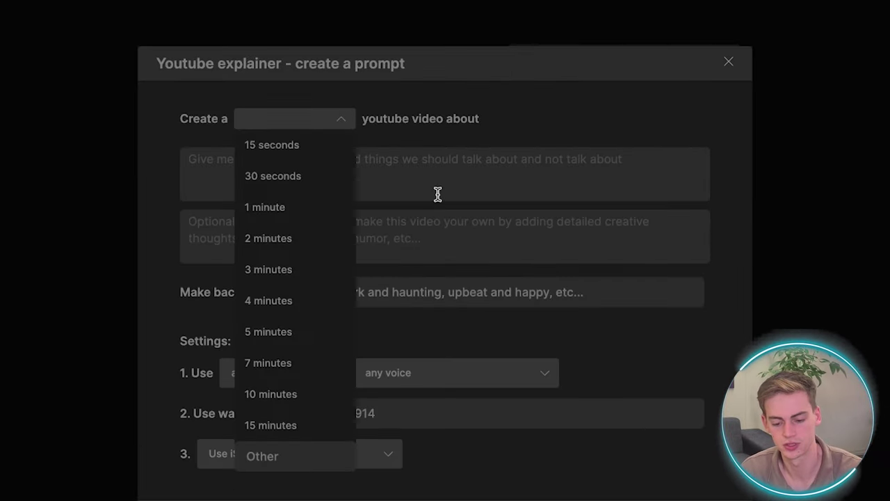
{"action": "left_click", "coordinate": [328, 236]}
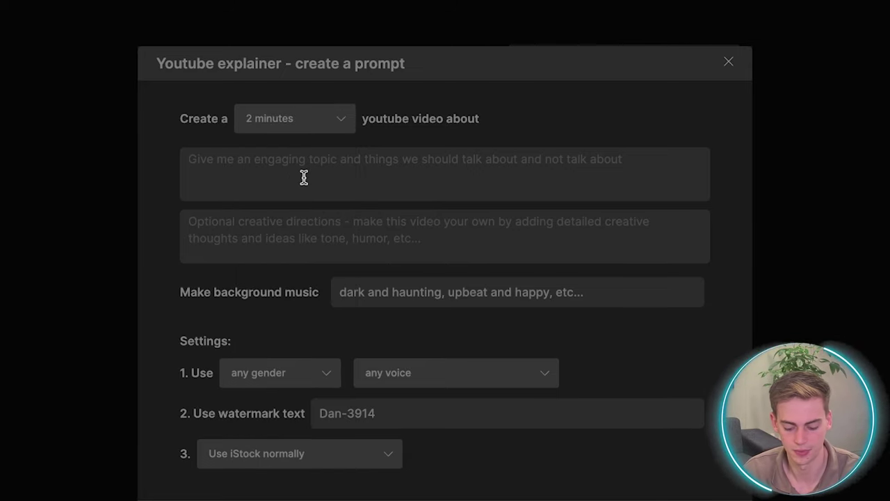
{"action": "type", "text": "5"}
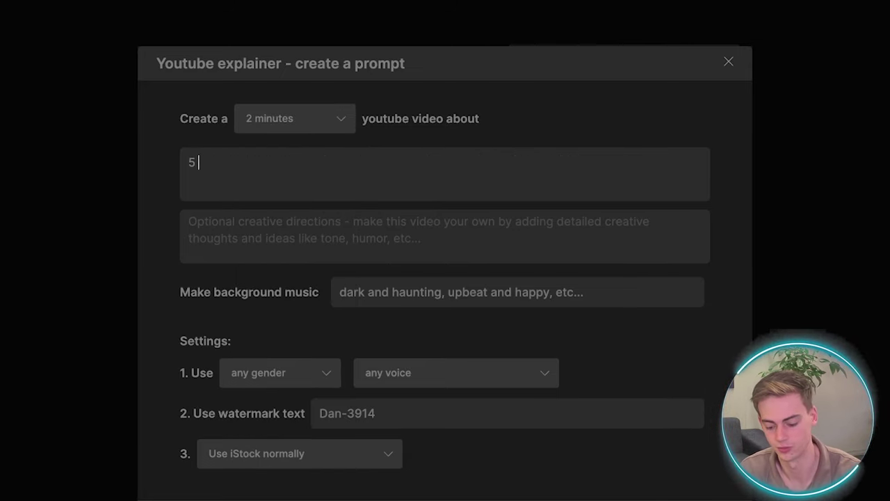
{"action": "type", "text": " productivity hacks for work"}
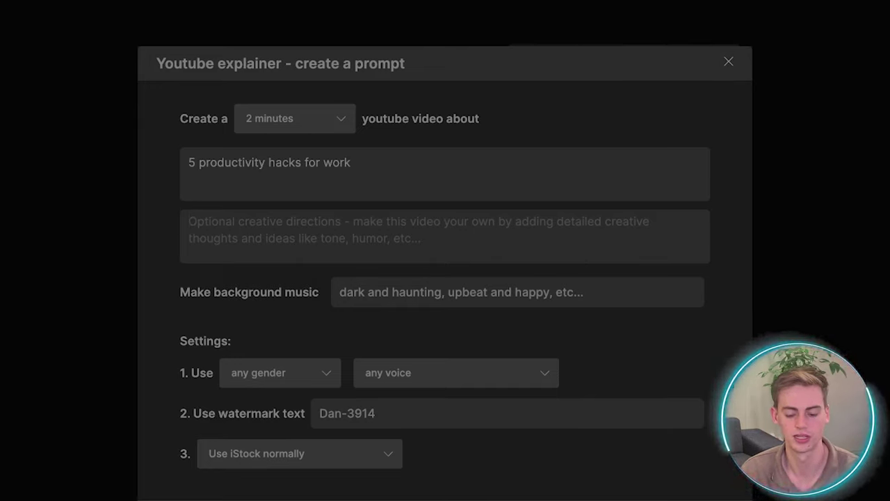
{"action": "type", "text": "Keep it super simple in terms of language. Don't use any buzzwords. "}
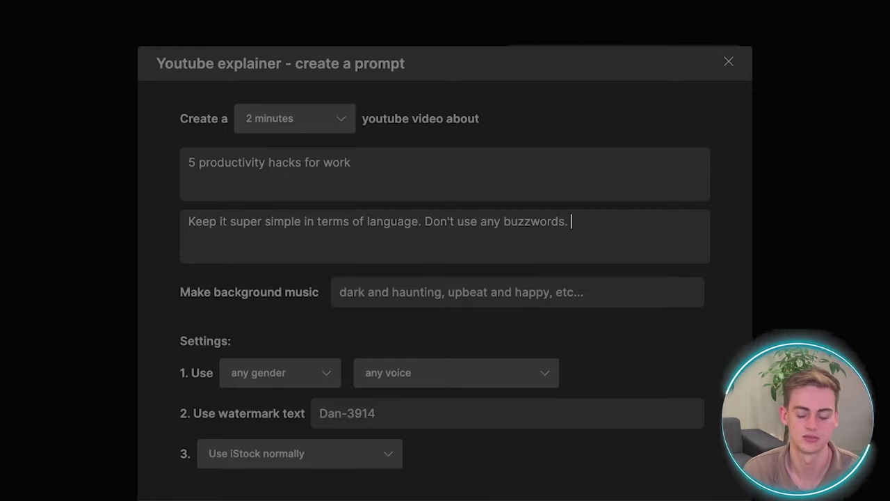
{"action": "type", "text": "Make funny jokes in the intro"}
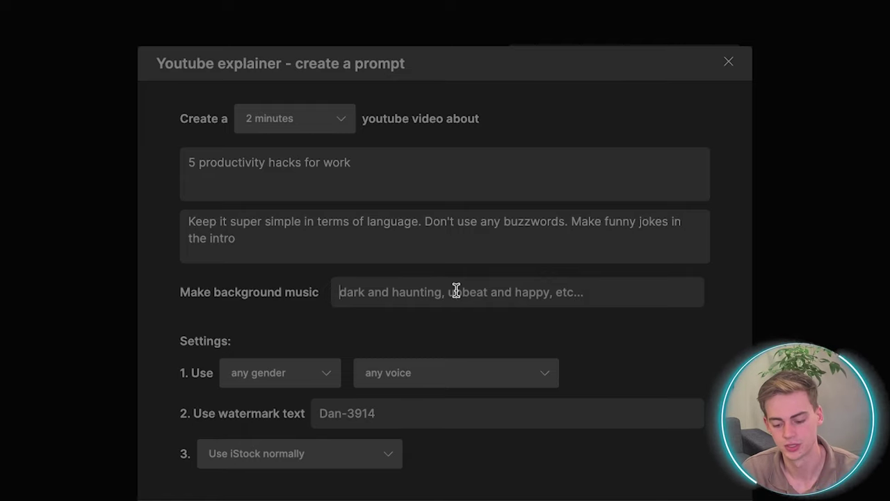
Step: Set the music to Upbeat and the narrator to a male with a Californian accent
{"action": "left_click", "coordinate": [348, 292]}
{"action": "type", "text": "Upbeat"}
{"action": "left_click", "coordinate": [309, 372]}
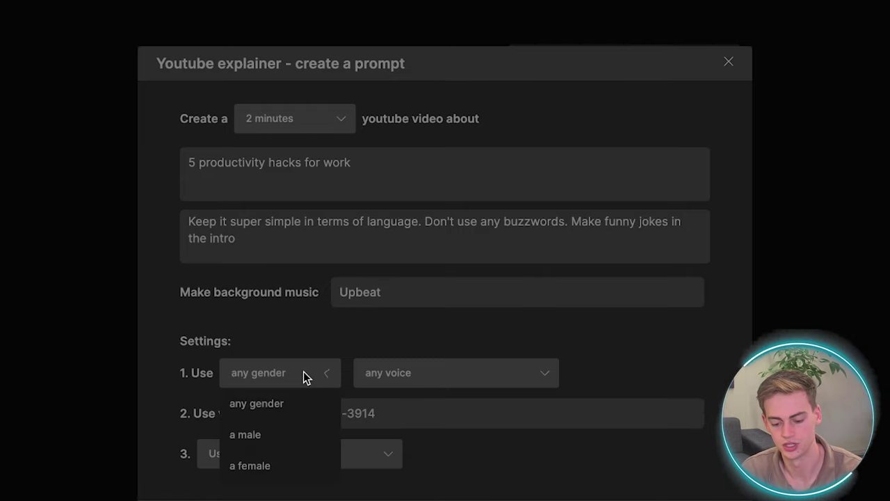
{"action": "left_click", "coordinate": [285, 437]}
{"action": "left_click", "coordinate": [394, 372]}
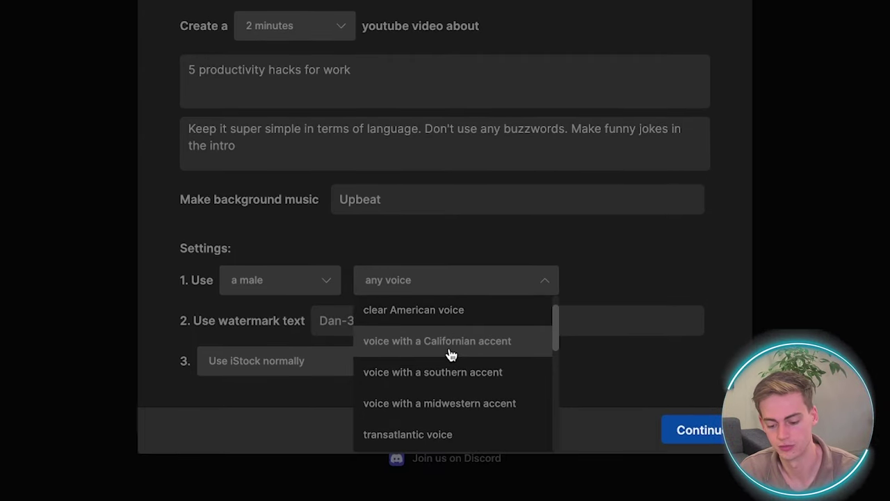
{"action": "left_click", "coordinate": [449, 354]}
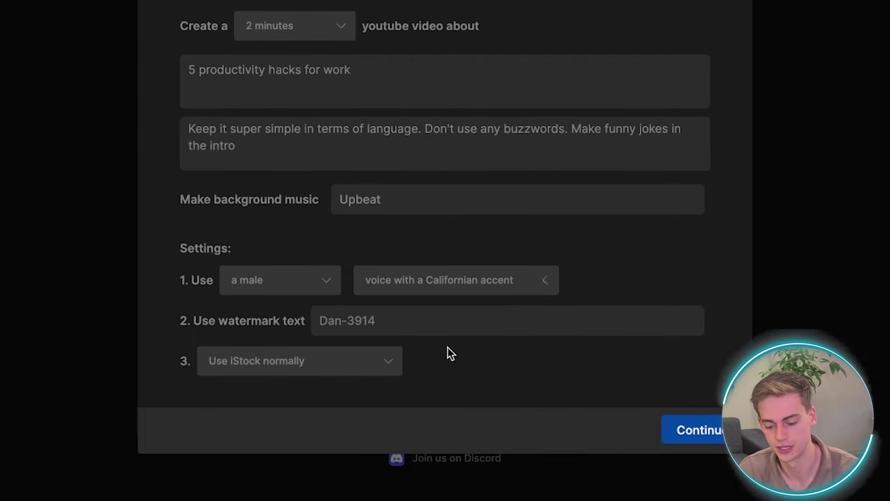
Step: Replace the default watermark text and turn the filled-in form into a prompt
{"action": "left_click", "coordinate": [384, 320]}
{"action": "type", "text": "Dan"}
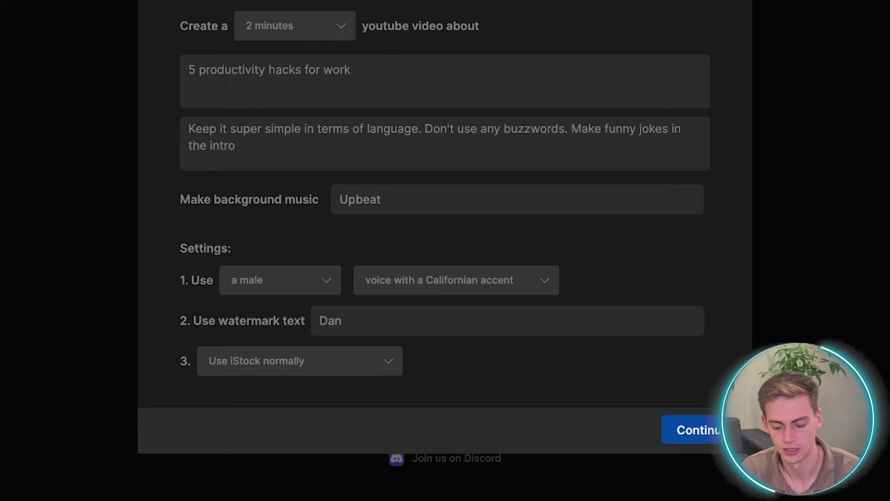
{"action": "left_click", "coordinate": [698, 430]}
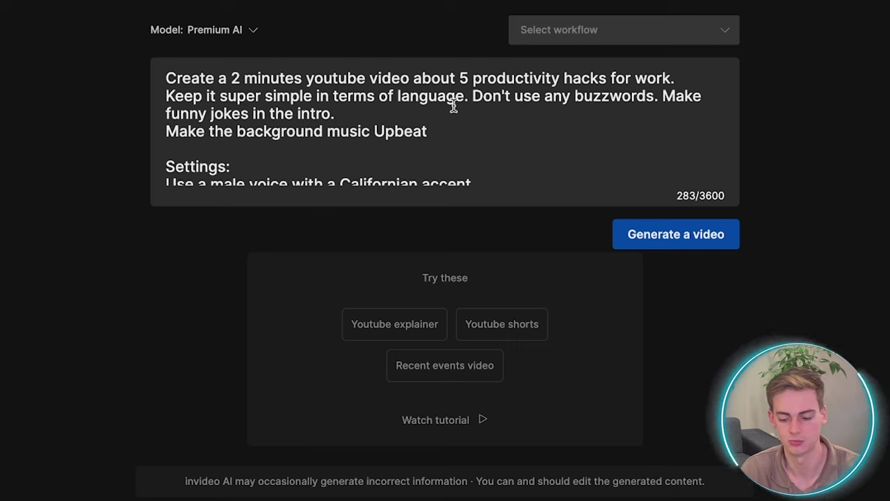
Step: Review the 5 productivity hacks prompt and generate a video from it
{"action": "scroll", "coordinate": [405, 123], "scroll_direction": "down", "scroll_amount": 2}
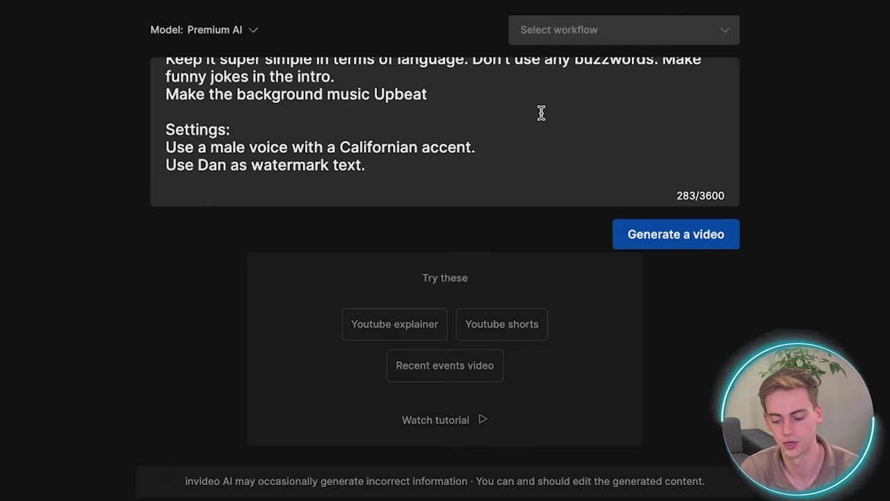
{"action": "left_click", "coordinate": [678, 236]}
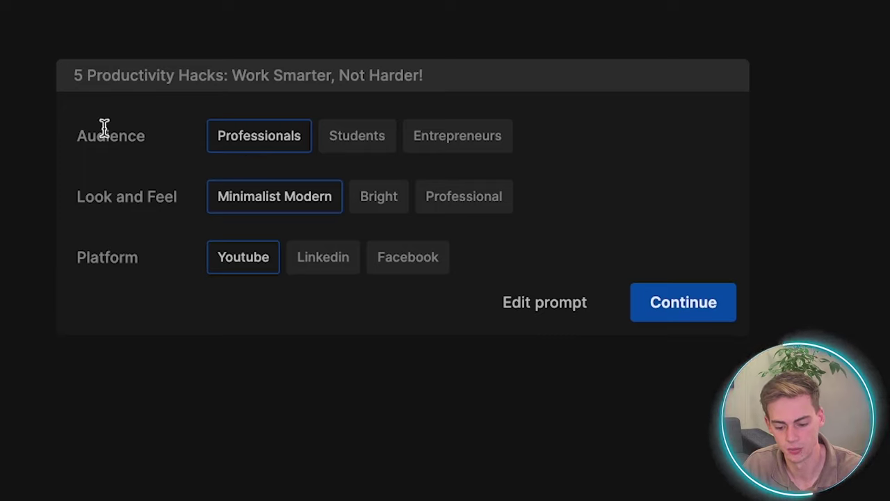
Step: Target the video at Entrepreneurs with a Bright look, keep Youtube, and start generating
{"action": "left_click", "coordinate": [436, 146]}
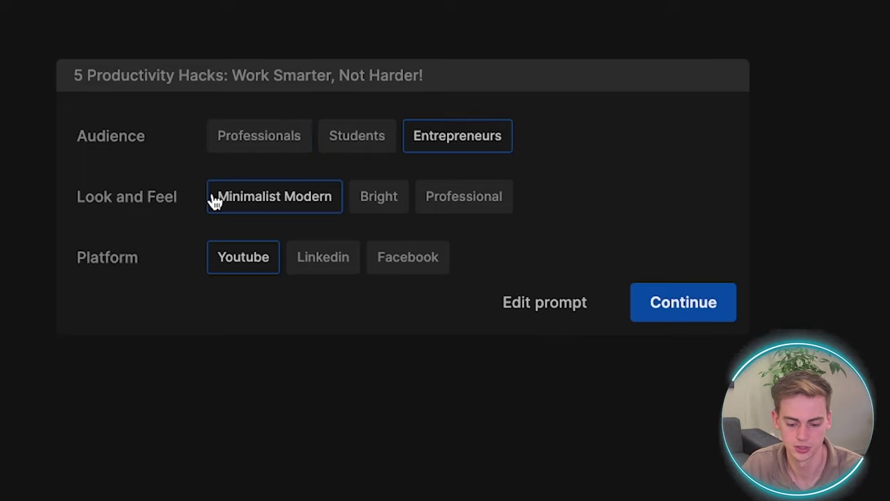
{"action": "left_click", "coordinate": [382, 204]}
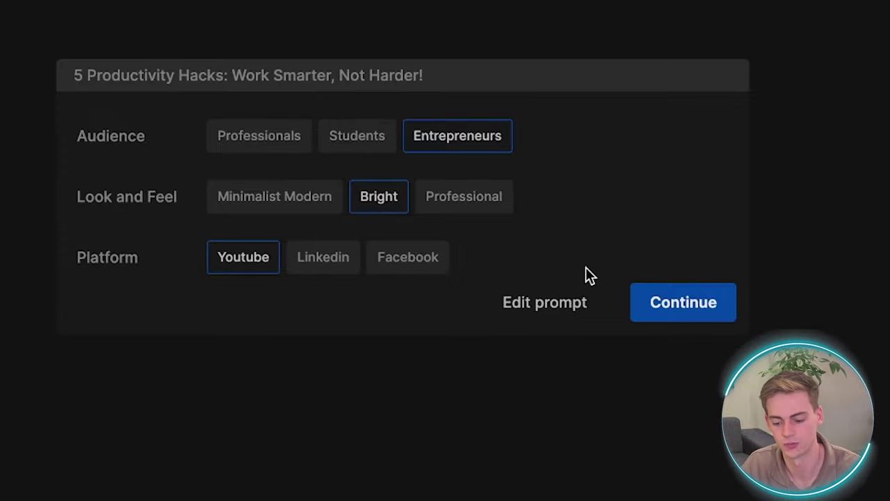
{"action": "left_click", "coordinate": [694, 306]}
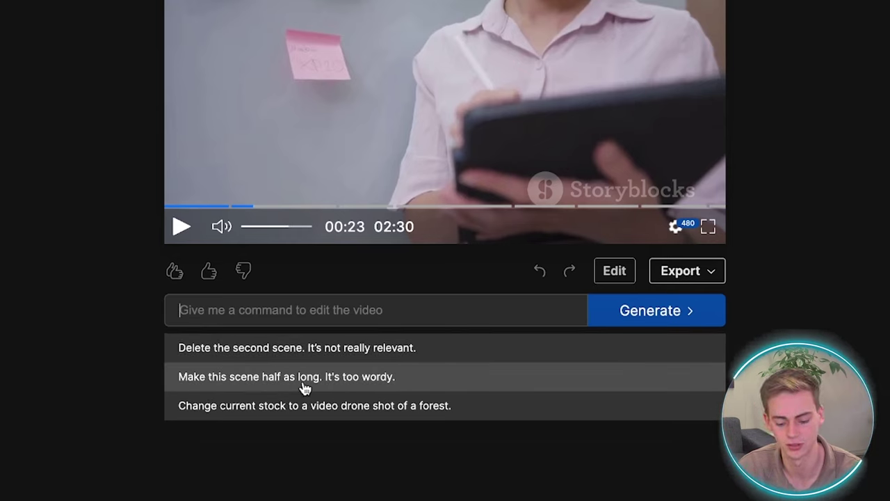
Step: Begin typing the edit command to change the first scene's joke to something funnier
{"action": "left_click", "coordinate": [233, 307]}
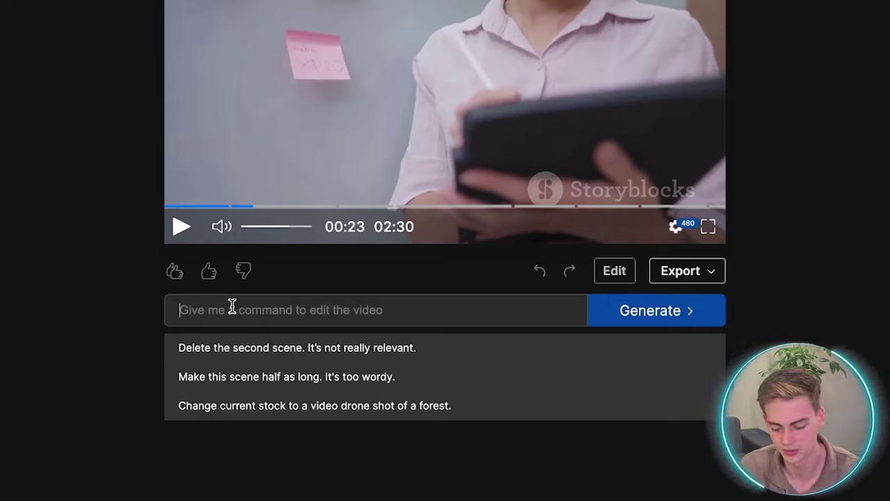
{"action": "type", "text": "Chan"}
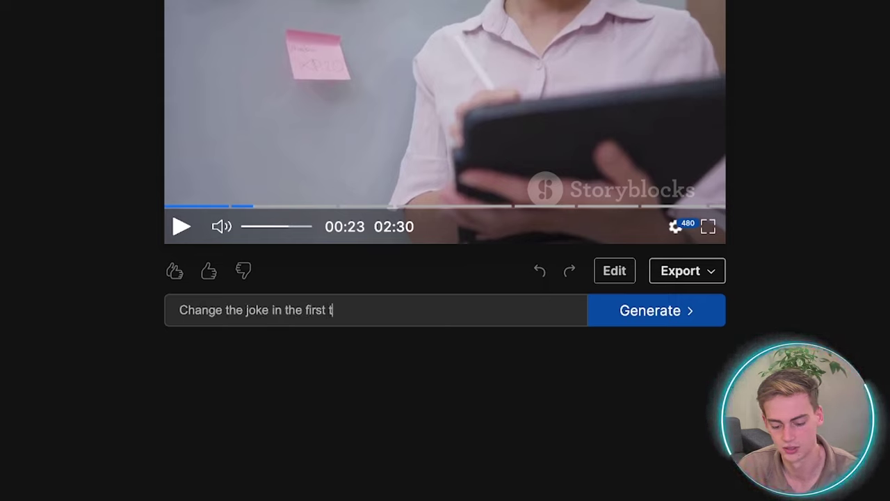
{"action": "type", "text": "ge the joke in the first scene to somethin"}
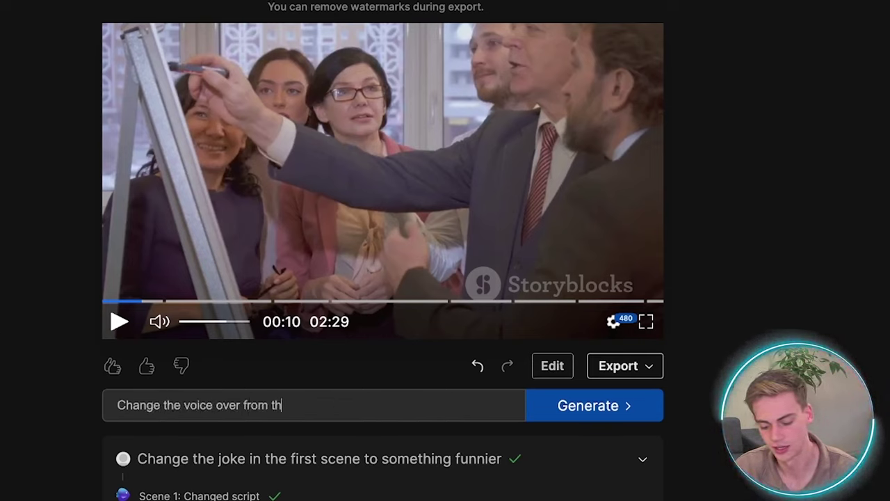
Step: Request a female voice-over instead of male, then edit media for Scene 2's first clip
{"action": "type", "text": "ange the voice over from male to female with a professional voice"}
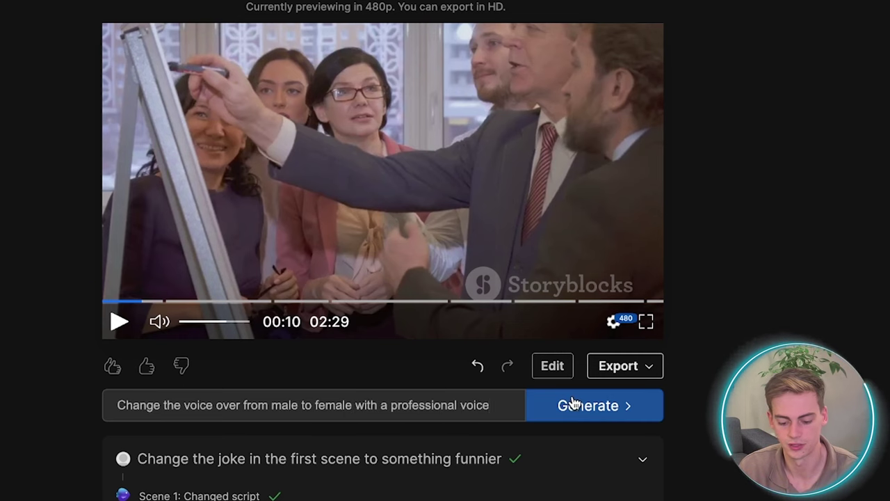
{"action": "left_click", "coordinate": [572, 406]}
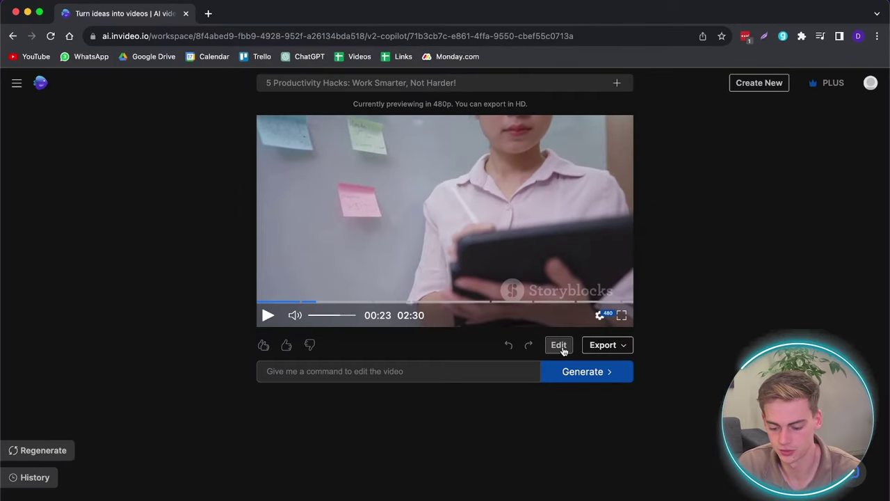
{"action": "left_click", "coordinate": [562, 343]}
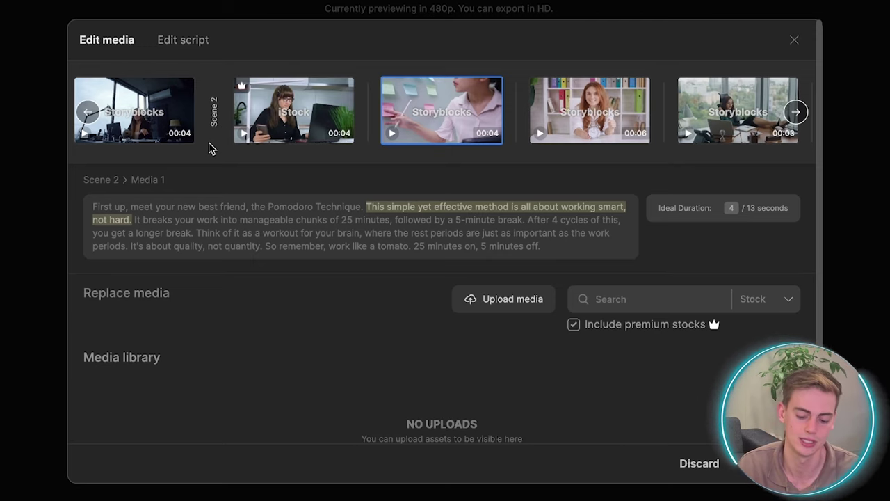
{"action": "scroll", "coordinate": [212, 104], "scroll_direction": "left", "scroll_amount": 3}
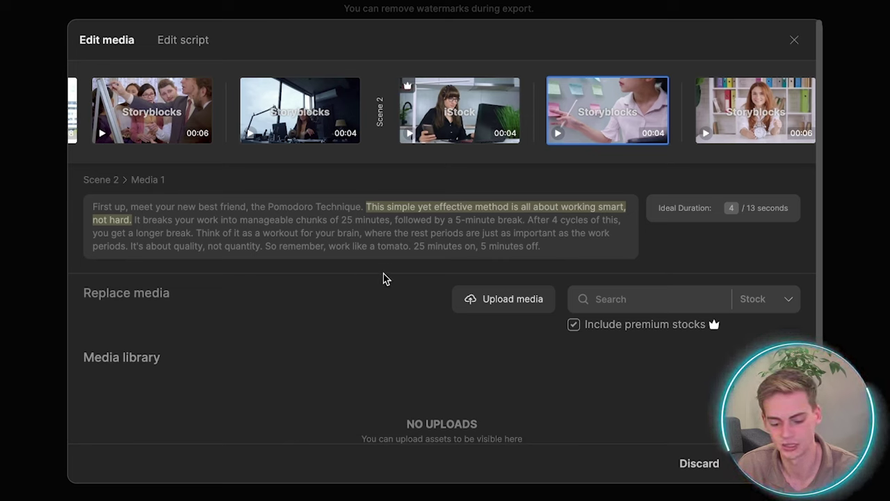
{"action": "scroll", "coordinate": [268, 119], "scroll_direction": "left", "scroll_amount": 3}
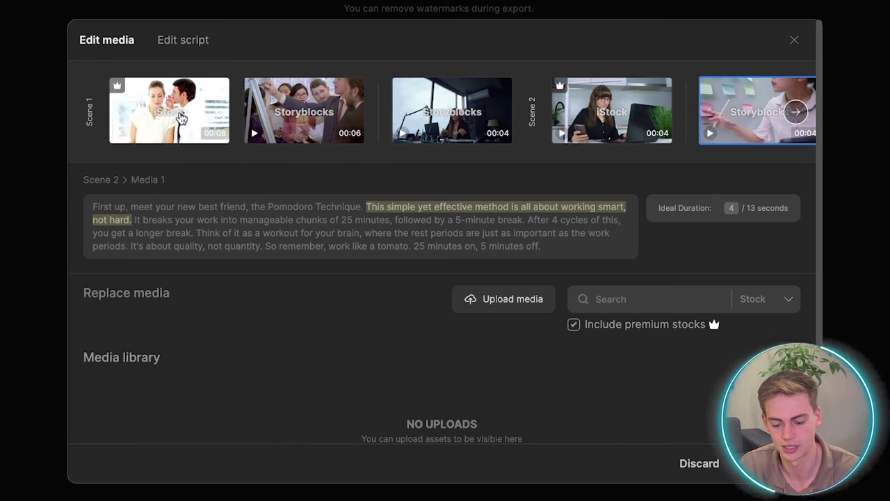
{"action": "left_click", "coordinate": [181, 117]}
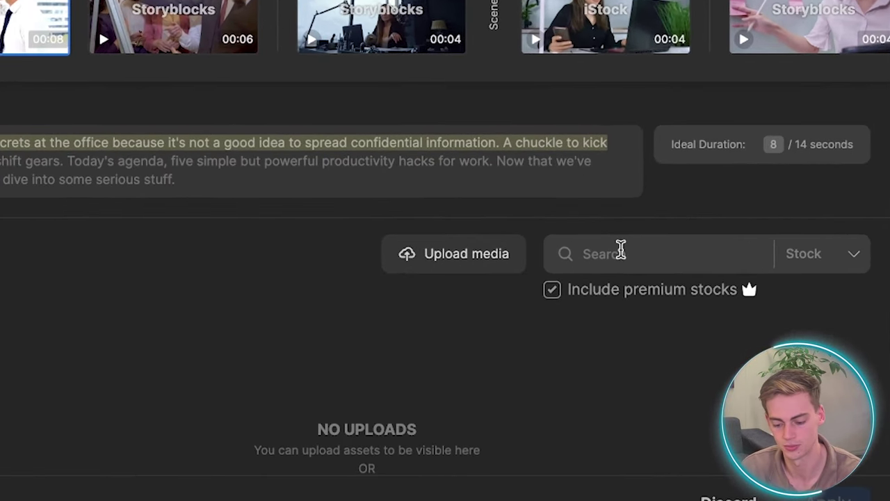
{"action": "type", "text": "q"}
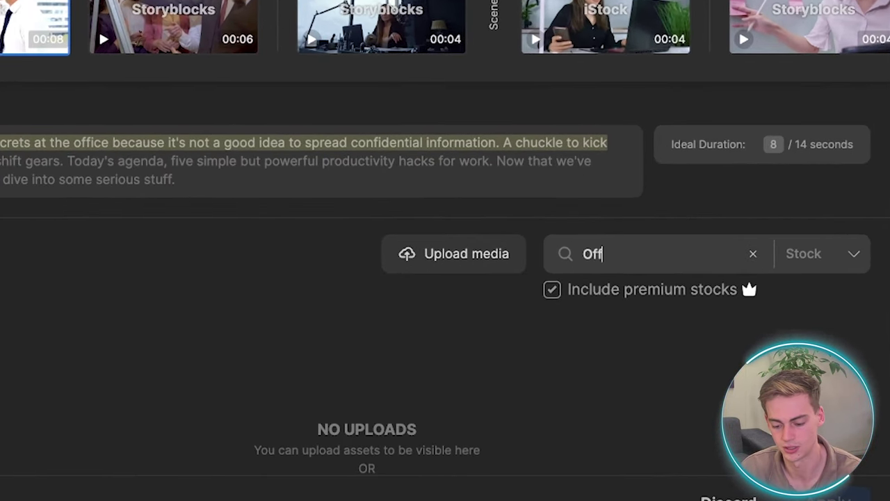
{"action": "type", "text": "ffice"}
{"action": "key", "text": "Return"}
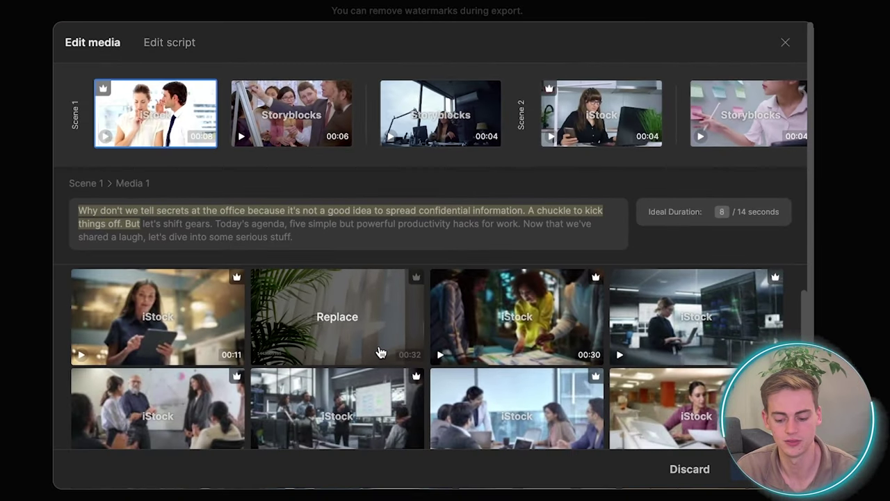
{"action": "mouse_move", "coordinate": [502, 338]}
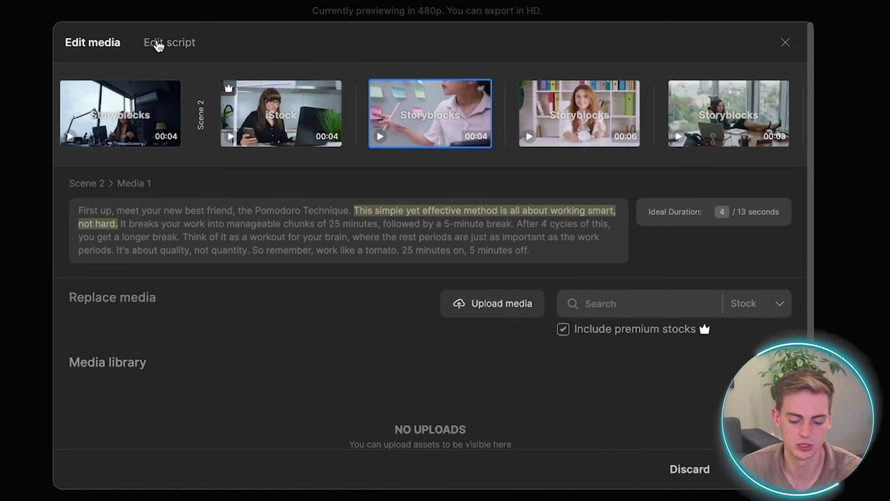
Step: Switch to Edit script and select the whole opening joke line
{"action": "left_click", "coordinate": [157, 43]}
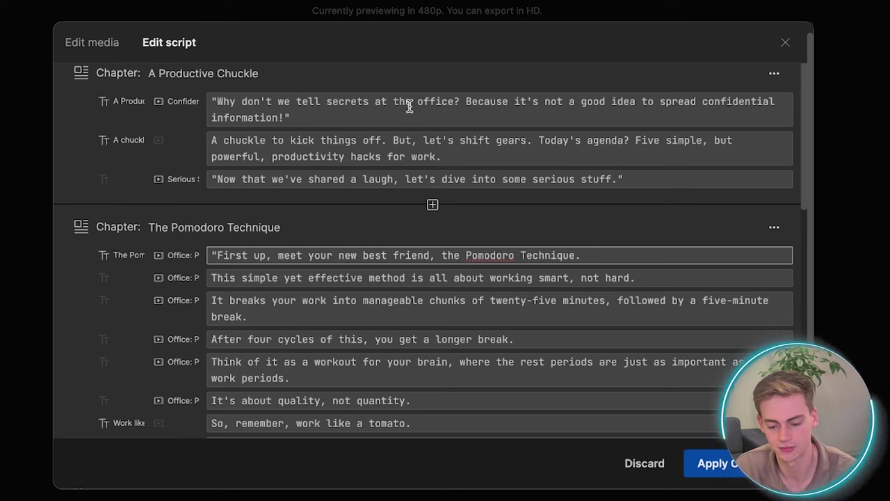
{"action": "left_click", "coordinate": [273, 98]}
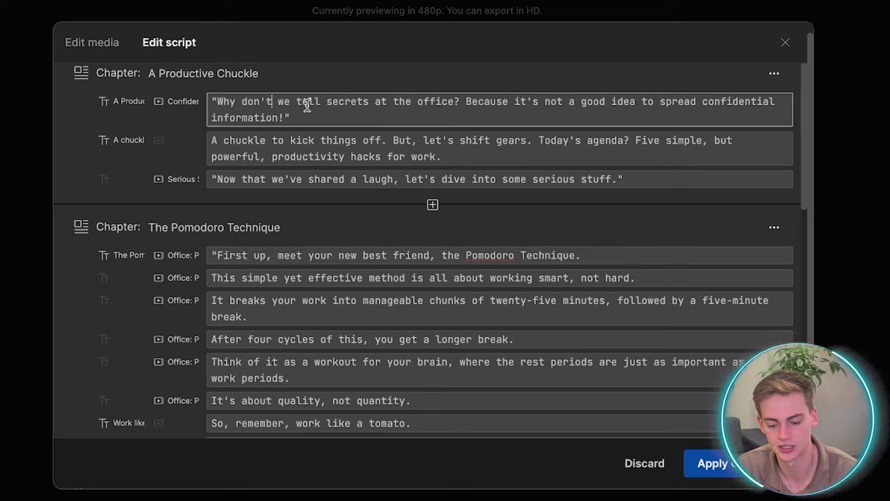
{"action": "left_click_drag", "start_coordinate": [315, 118], "coordinate": [215, 93]}
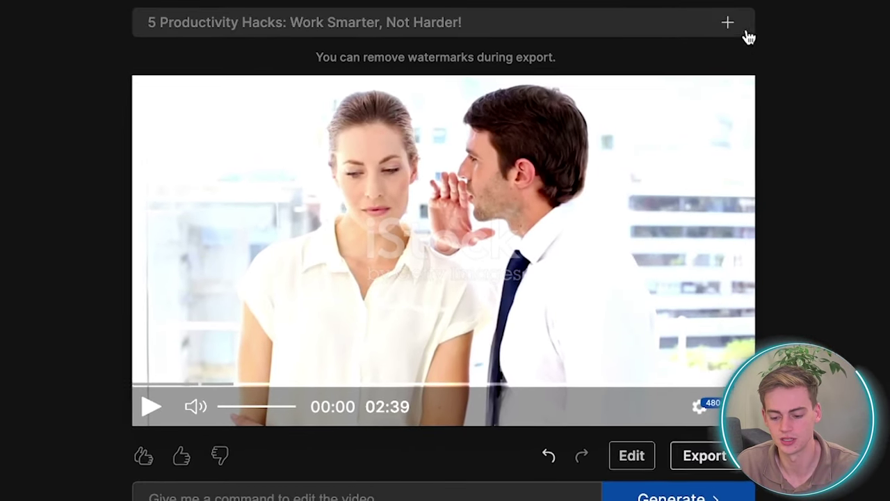
Step: Set the regenerated video's audience to Students and look to Minimalist Modern, then edit its prompt
{"action": "left_click", "coordinate": [726, 22]}
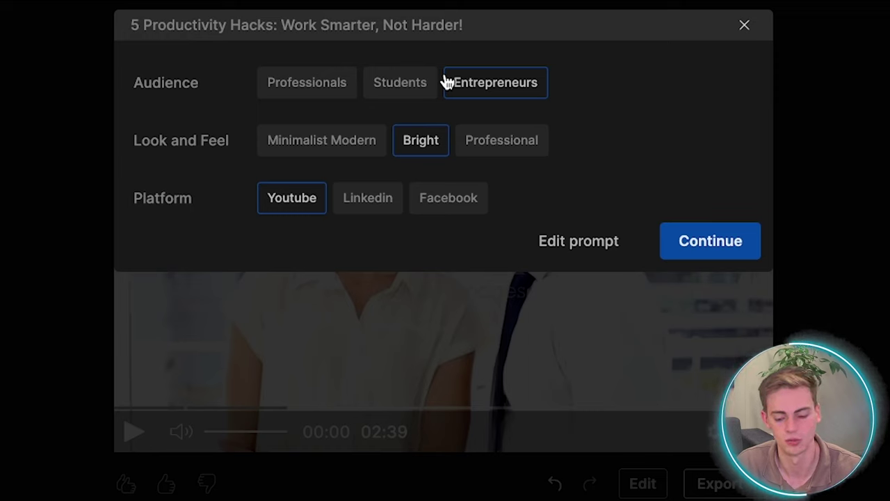
{"action": "left_click", "coordinate": [393, 88]}
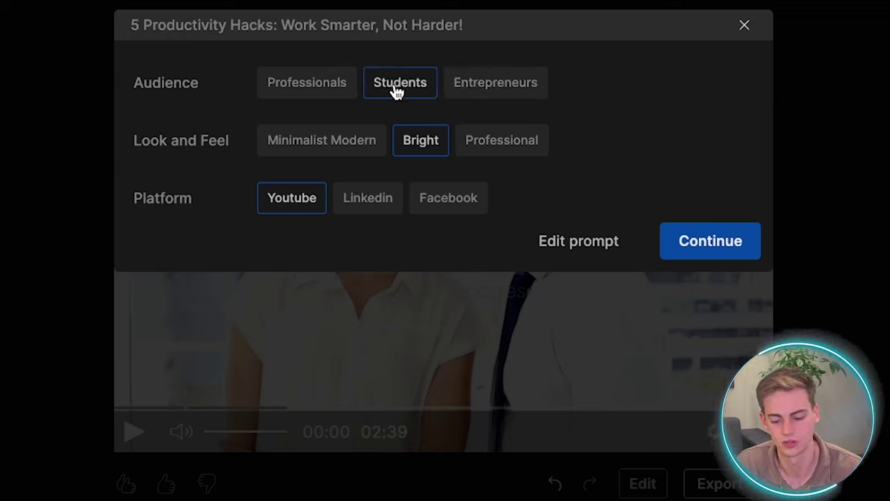
{"action": "left_click", "coordinate": [311, 153]}
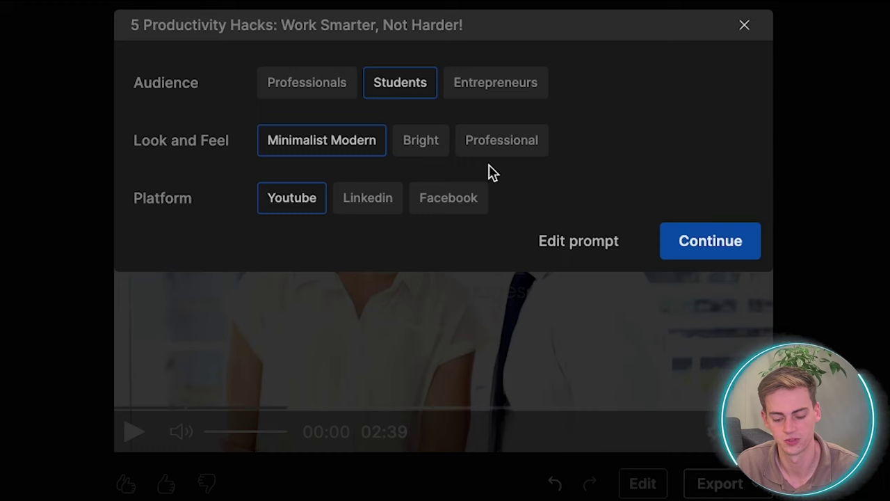
{"action": "left_click", "coordinate": [543, 239]}
Step: Change the prompt's audience to students and add ', but keep it educational.' to the intro line
{"action": "left_click", "coordinate": [208, 136]}
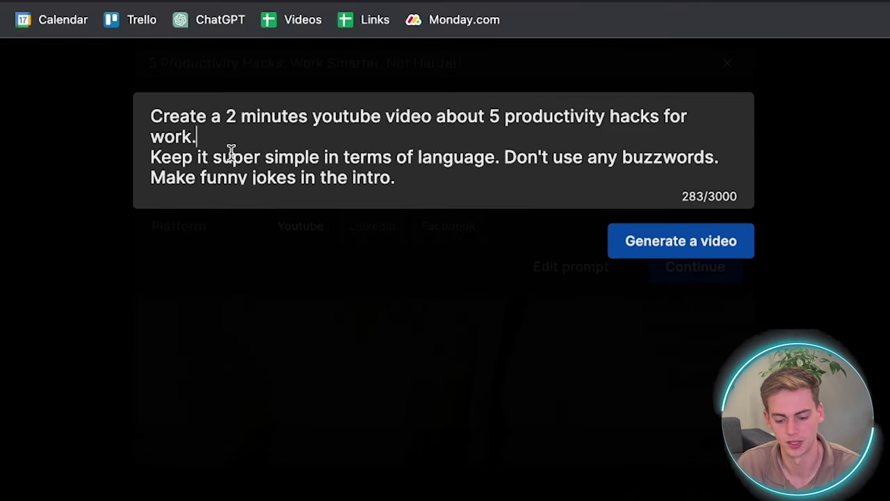
{"action": "key", "text": "BackSpace"}
{"action": "key", "text": "BackSpace"}
{"action": "key", "text": "BackSpace"}
{"action": "key", "text": "BackSpace"}
{"action": "key", "text": "BackSpace"}
{"action": "type", "text": "students."}
{"action": "left_click_drag", "start_coordinate": [229, 182], "coordinate": [338, 114]}
{"action": "left_click", "coordinate": [408, 115]}
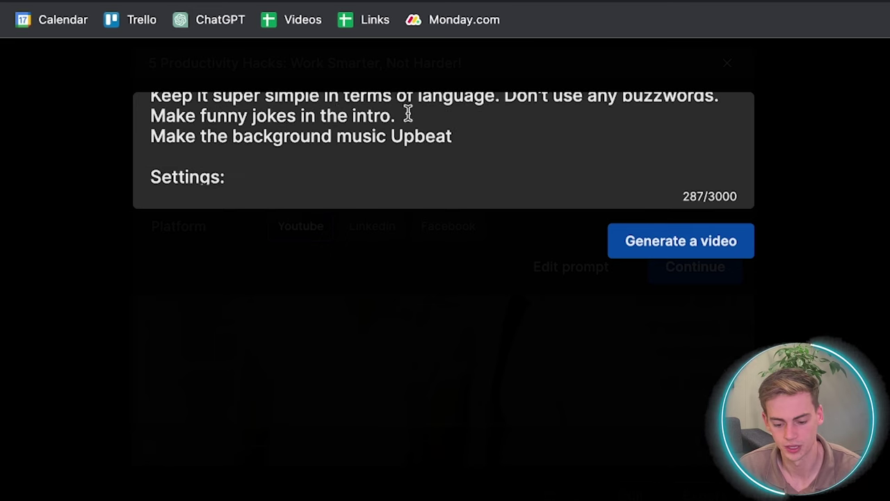
{"action": "left_click_drag", "start_coordinate": [408, 116], "coordinate": [196, 111]}
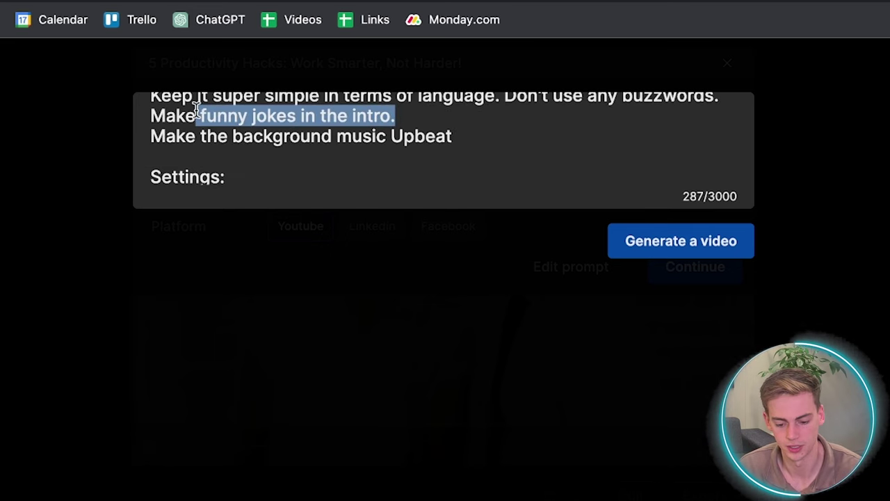
{"action": "left_click", "coordinate": [410, 115]}
{"action": "key", "text": "BackSpace"}
{"action": "type", "text": ", but keep it educ"}
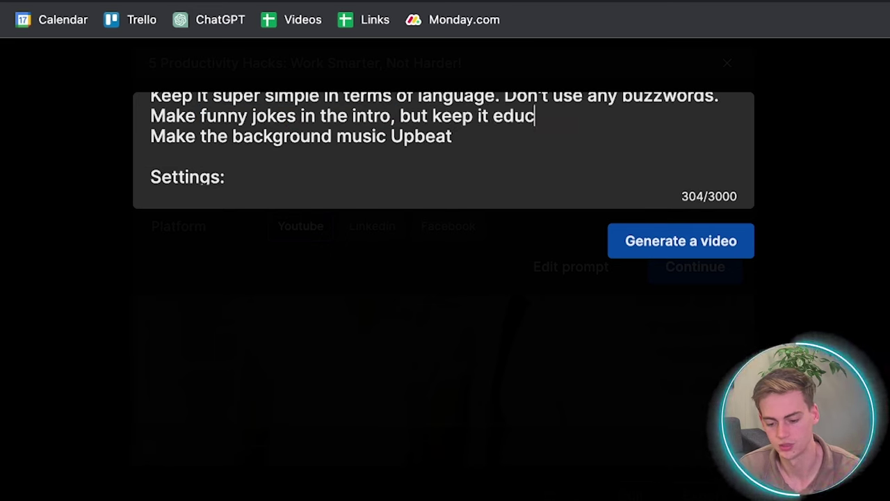
{"action": "type", "text": "ational."}
Step: Replace the Upbeat music mood with dramatic
{"action": "key", "text": "Down"}
{"action": "key", "text": "alt+BackSpace"}
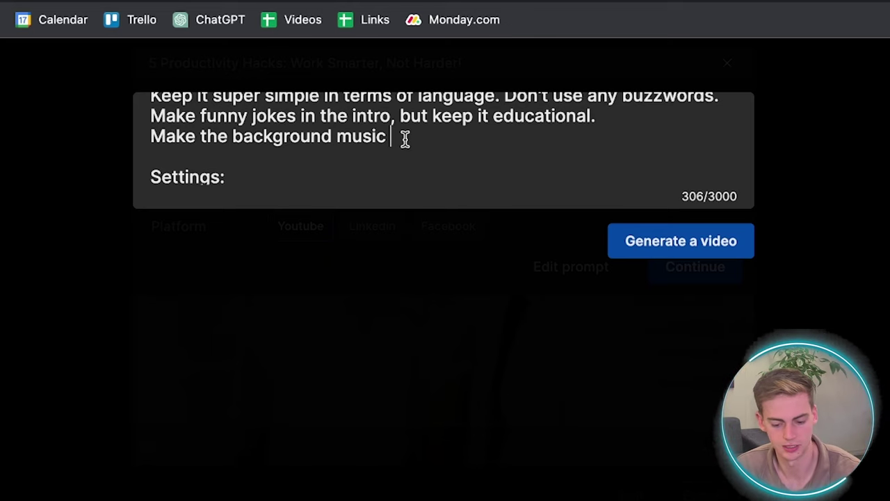
{"action": "type", "text": "drma"}
{"action": "key", "text": "BackSpace"}
{"action": "key", "text": "BackSpace"}
{"action": "type", "text": "amatic"}
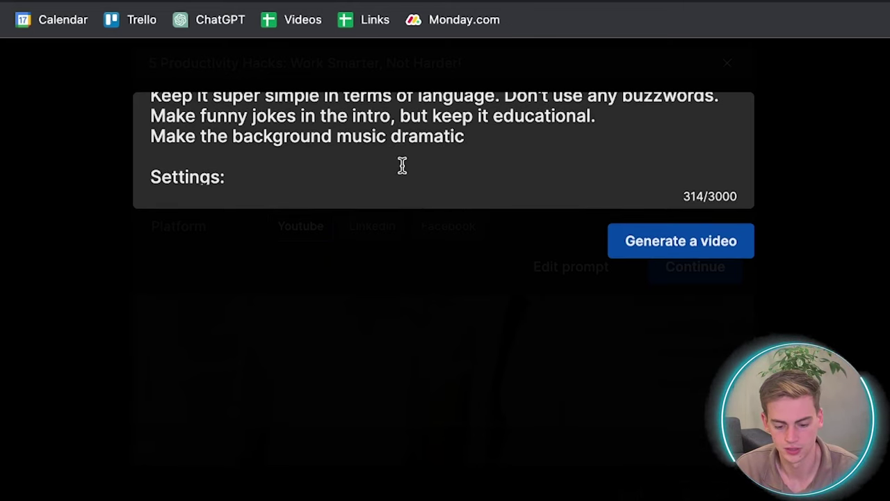
Step: Swap the Californian-accent voice for 'old male voice' and regenerate the video
{"action": "scroll", "coordinate": [401, 165], "scroll_direction": "down", "scroll_amount": 2}
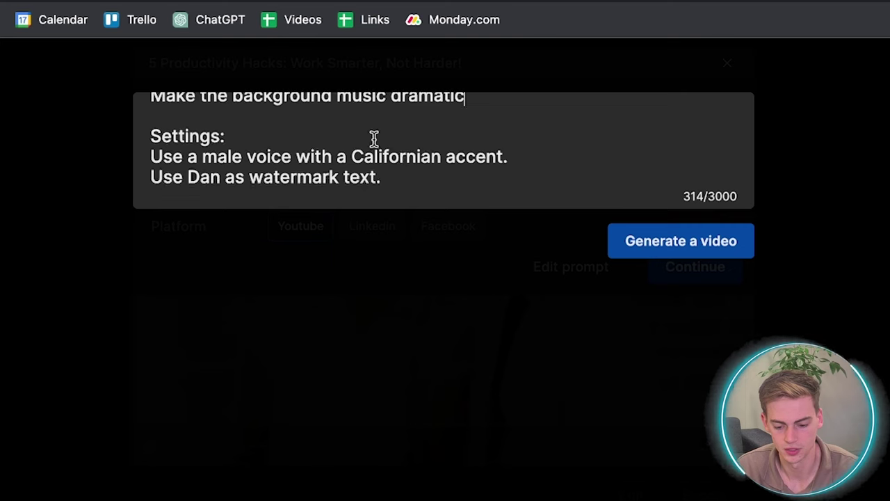
{"action": "left_click_drag", "start_coordinate": [520, 155], "coordinate": [206, 149]}
{"action": "type", "text": "old "}
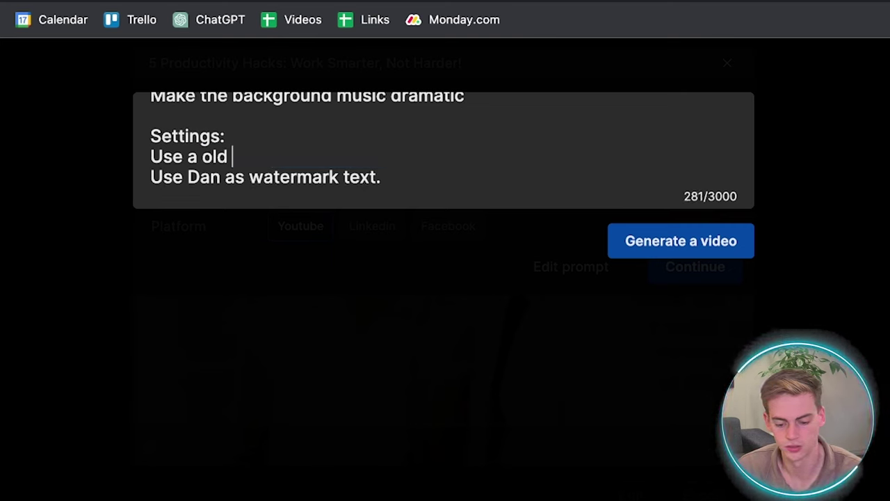
{"action": "type", "text": "male voice"}
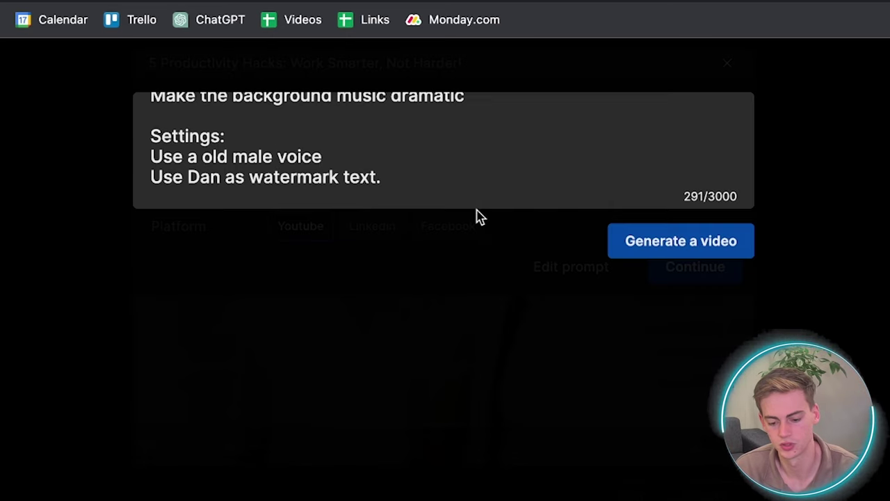
{"action": "left_click", "coordinate": [678, 241]}
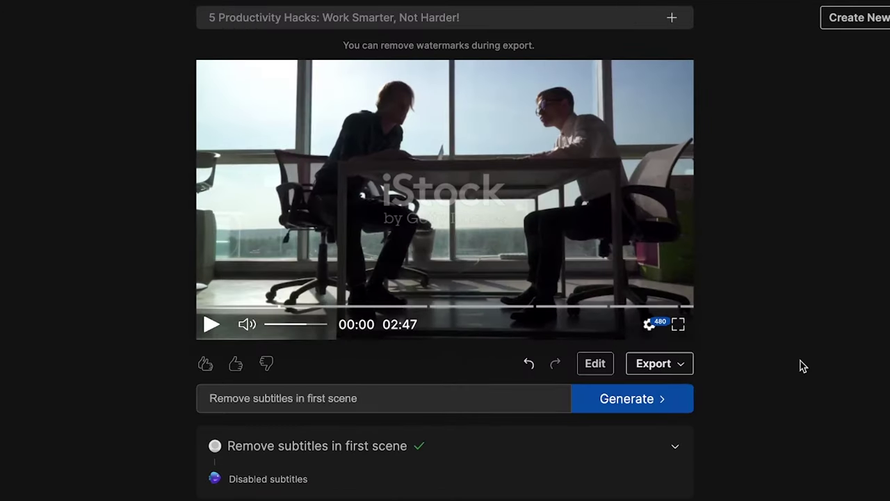
Step: Export the YouTube video at 1080p with no watermarks and InVideo AI branding set to None
{"action": "left_click", "coordinate": [652, 371]}
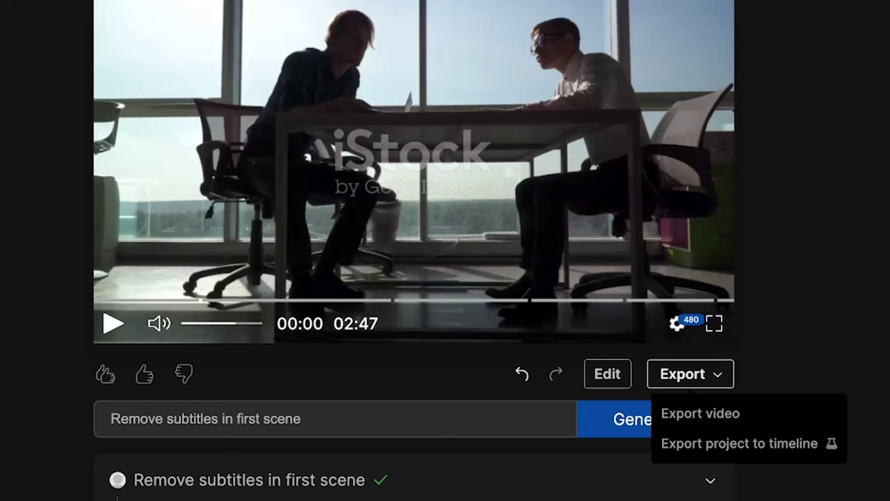
{"action": "left_click", "coordinate": [707, 416]}
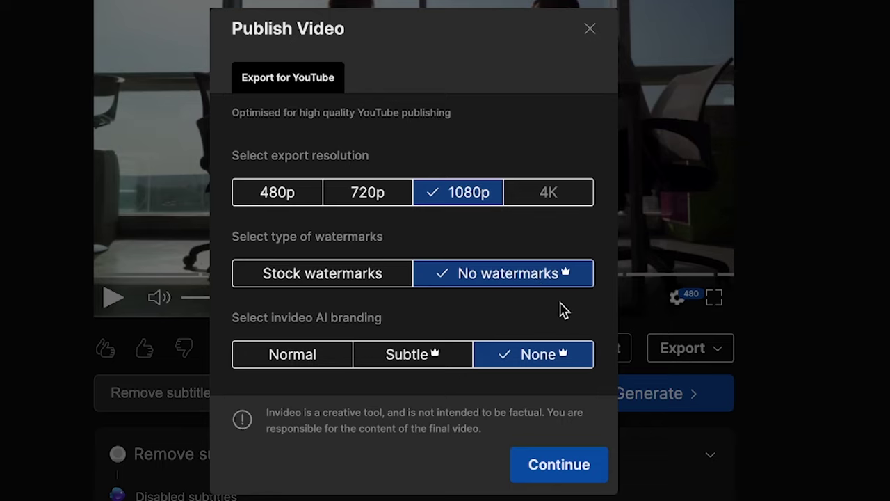
{"action": "left_click", "coordinate": [569, 474]}
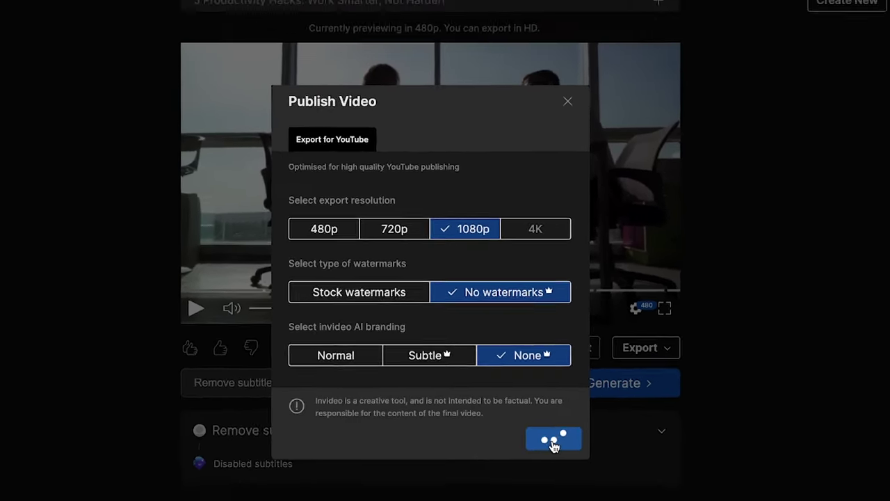